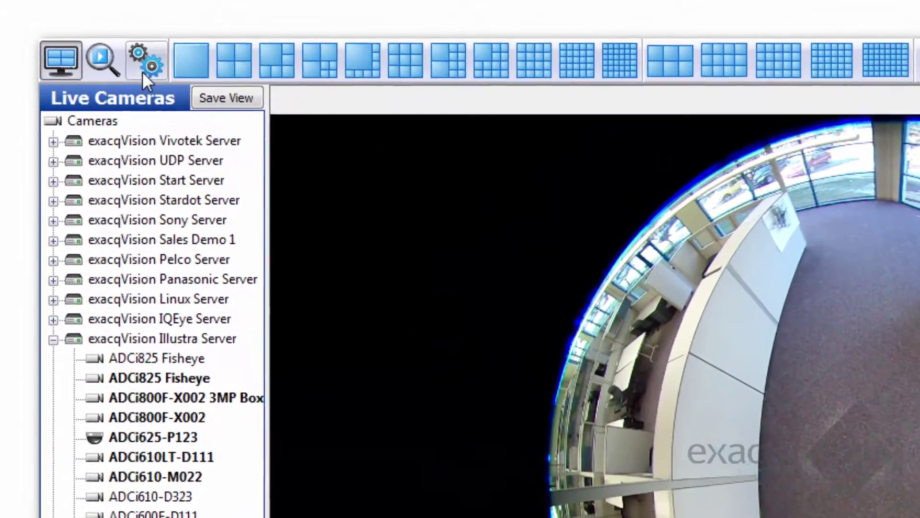
Switch from Live Cameras to the Configuration page using the gear icon.
left_click(129, 52)
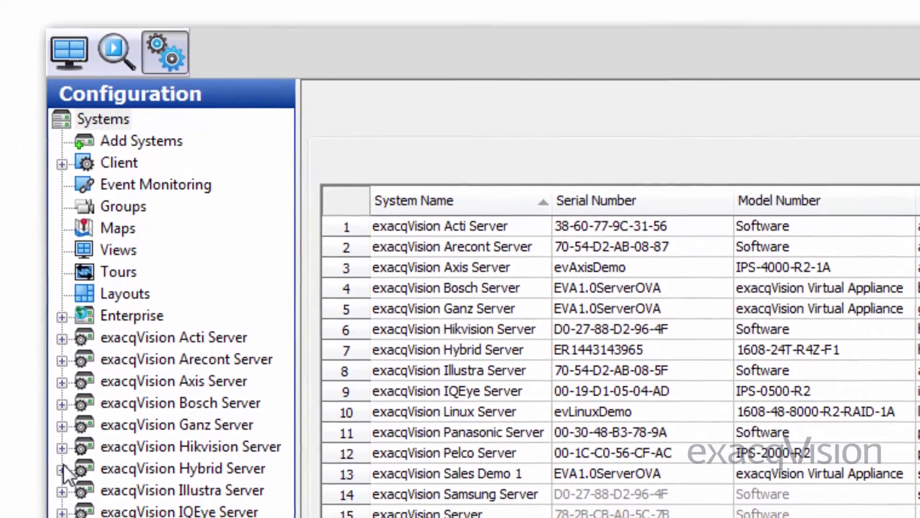
Open Camera Recording under exacqVision Hybrid Server > System > Add IP Cameras.
left_click(61, 483)
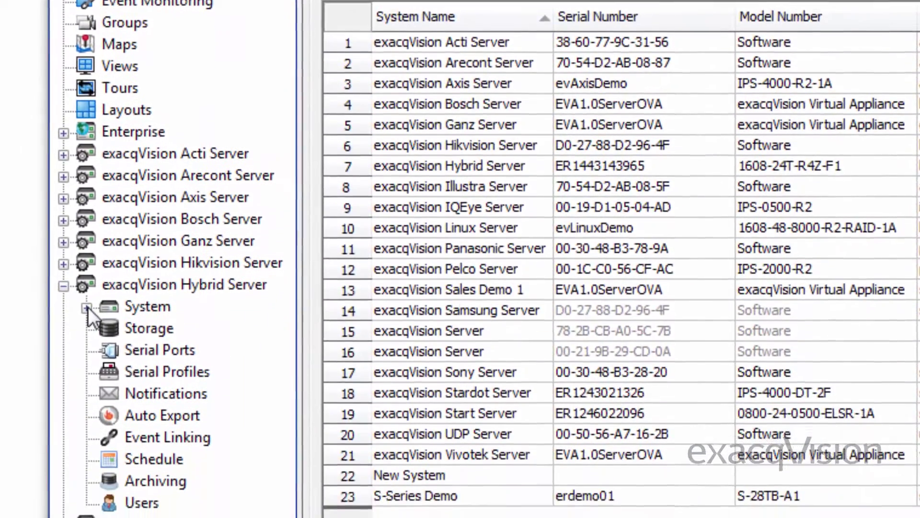
left_click(86, 393)
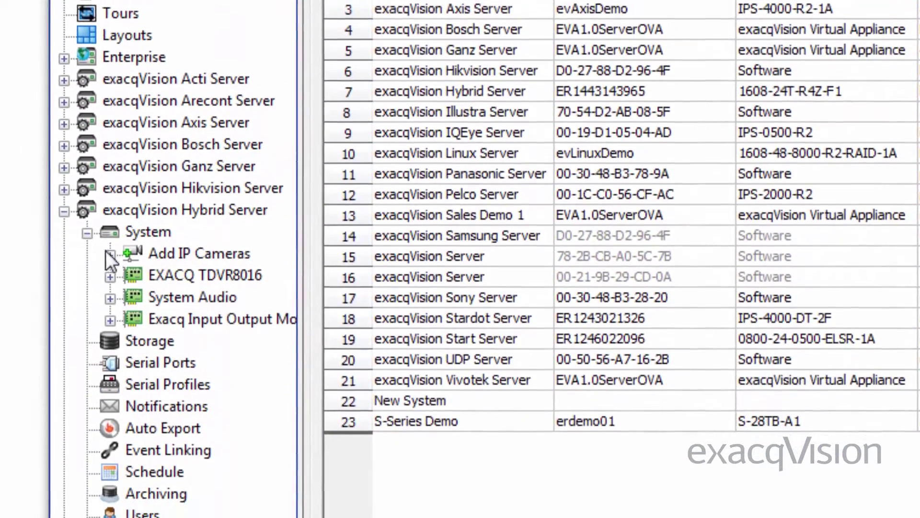
left_click(110, 254)
left_click(191, 229)
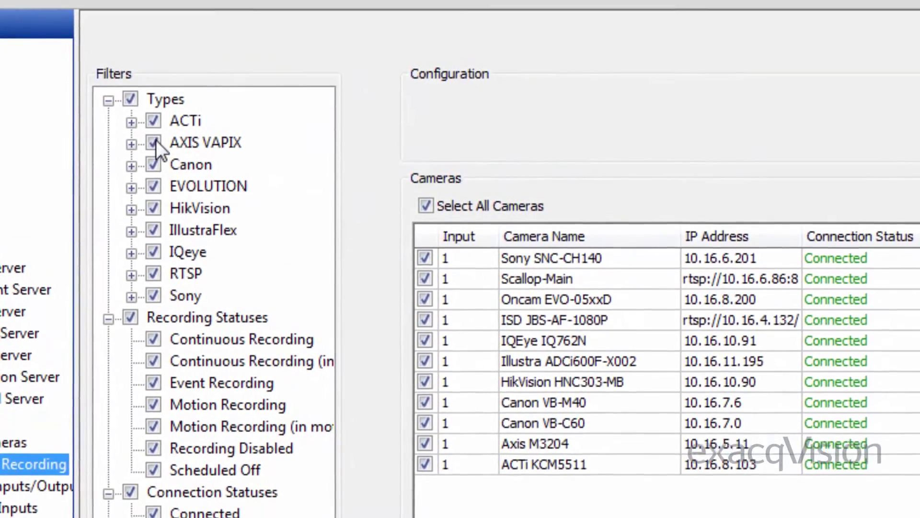
left_click(157, 139)
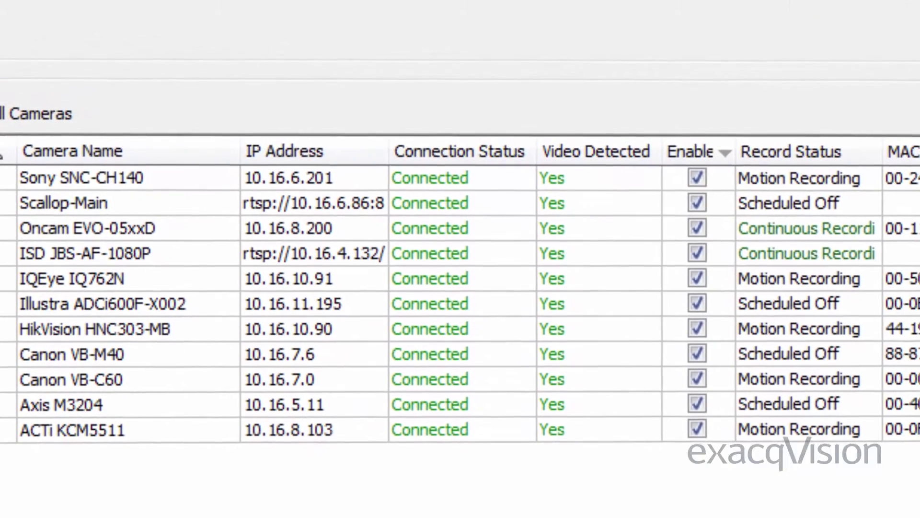
Sort the cameras by IP Address descending, then hide and restore the IP Address column.
left_click(318, 156)
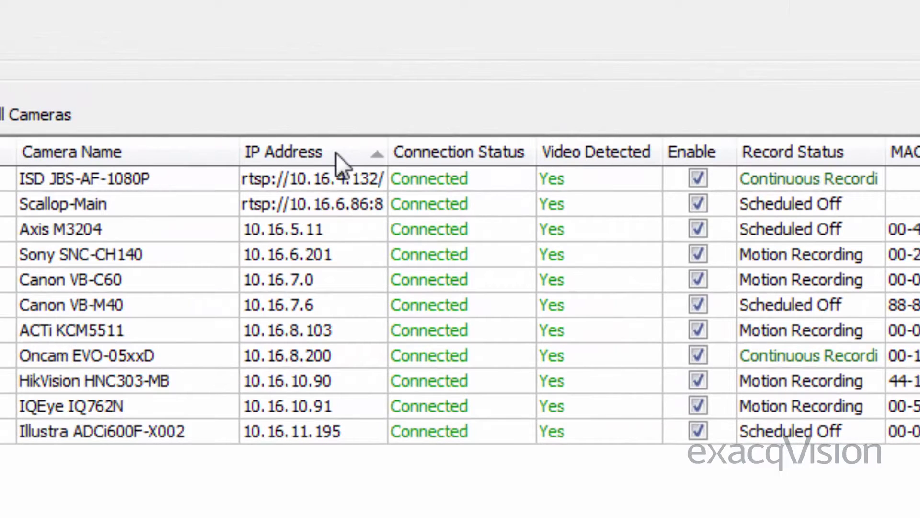
left_click(335, 151)
right_click(599, 152)
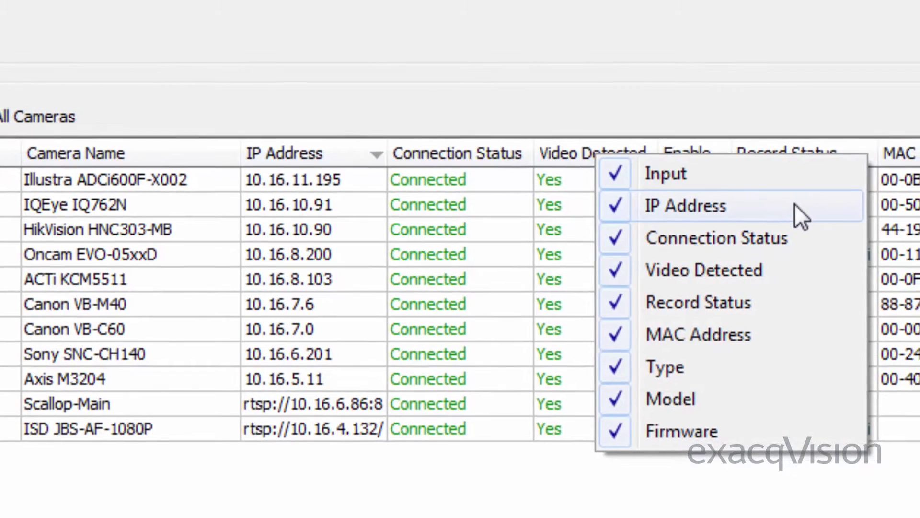
left_click(796, 205)
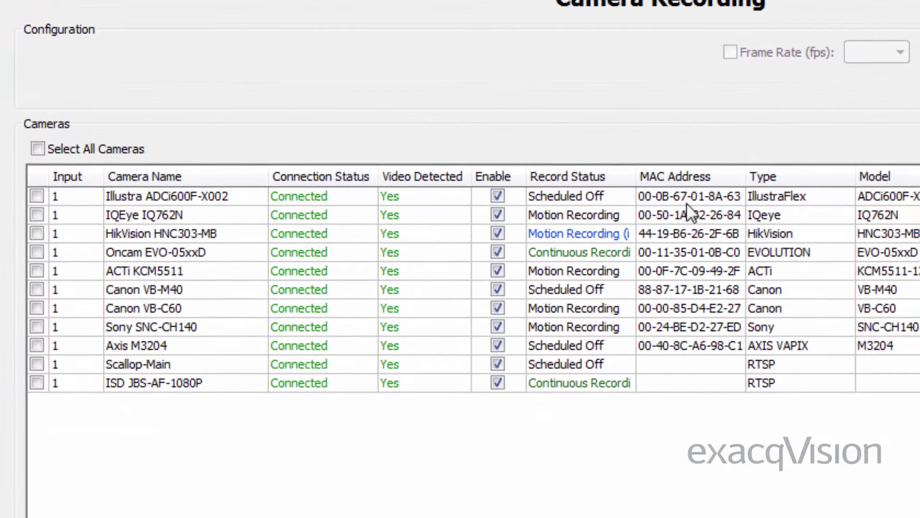
right_click(697, 177)
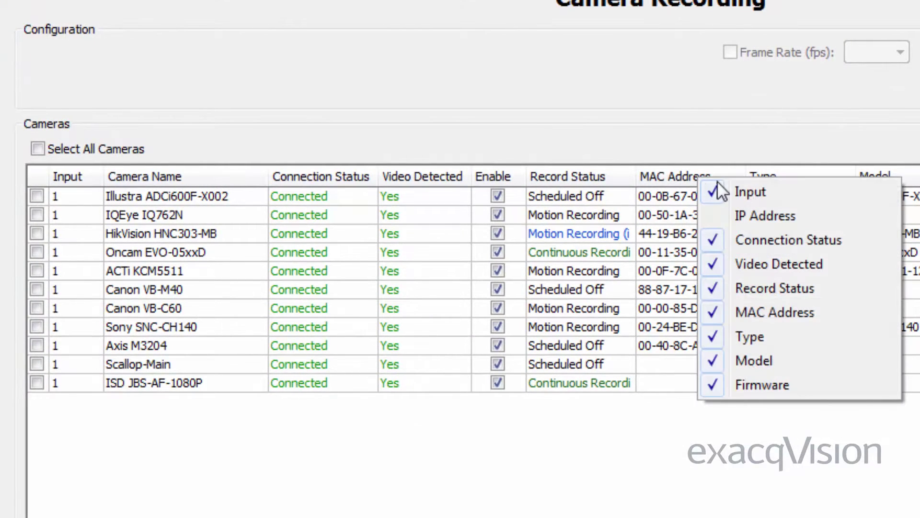
left_click(825, 211)
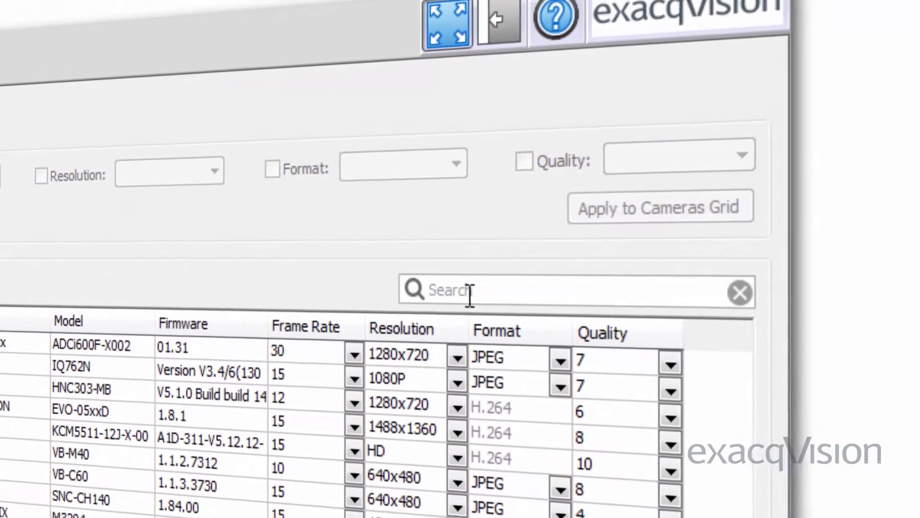
left_click(470, 293)
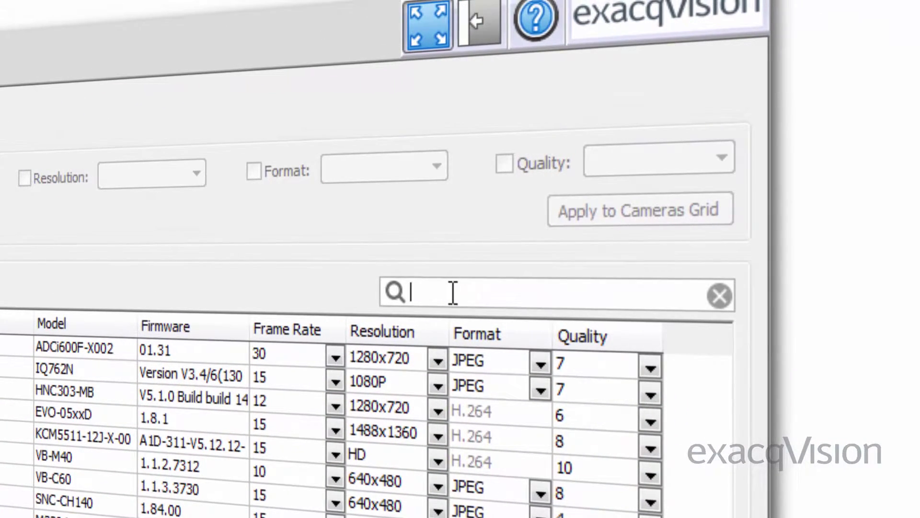
type("12")
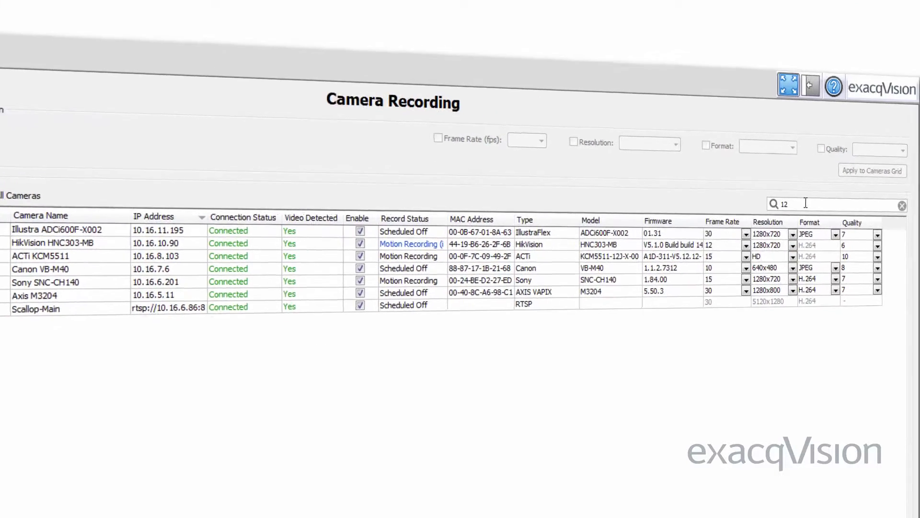
key("BackSpace")
key("BackSpace")
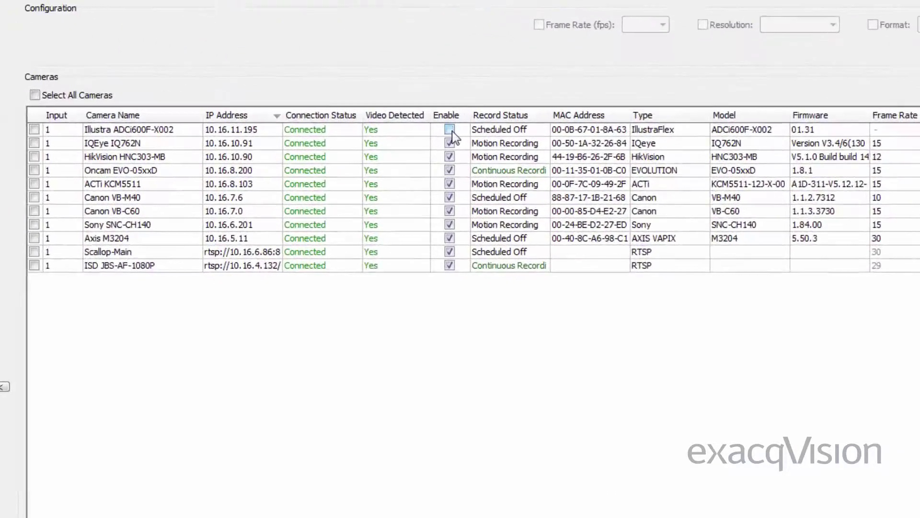
left_click(487, 118)
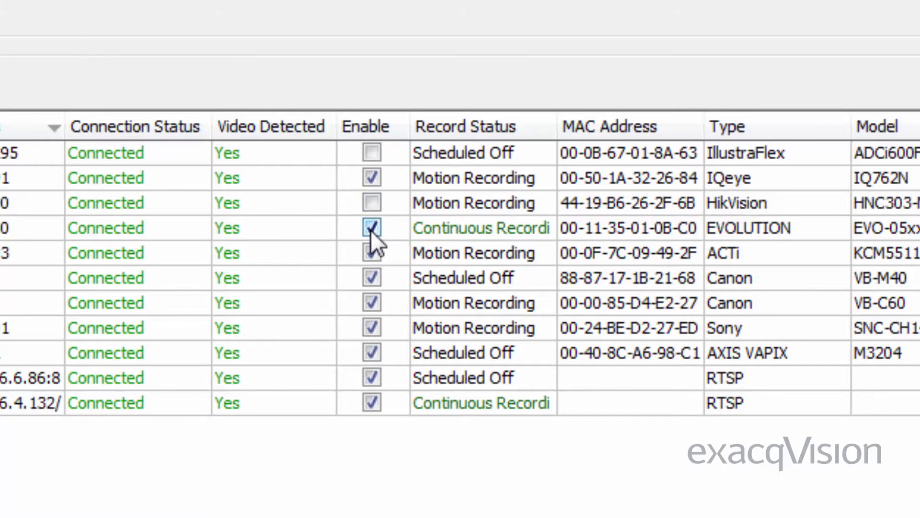
left_click(370, 229)
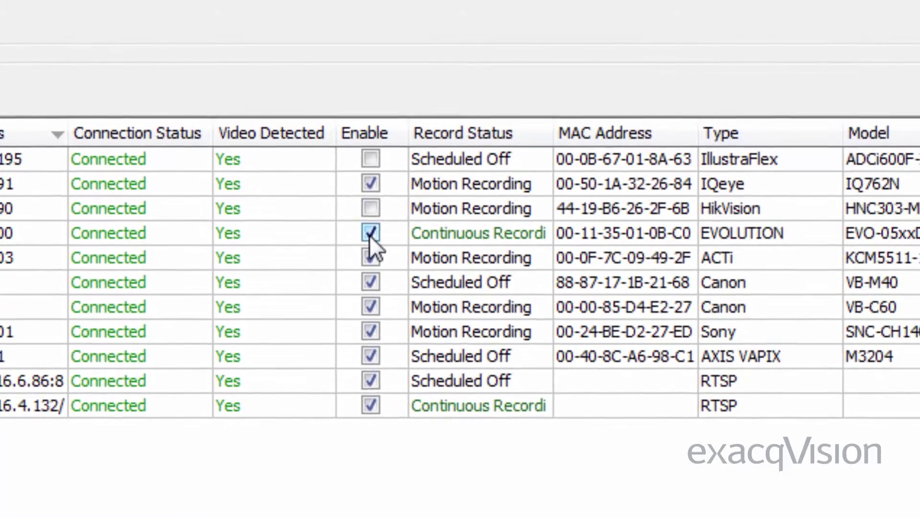
left_click(372, 164)
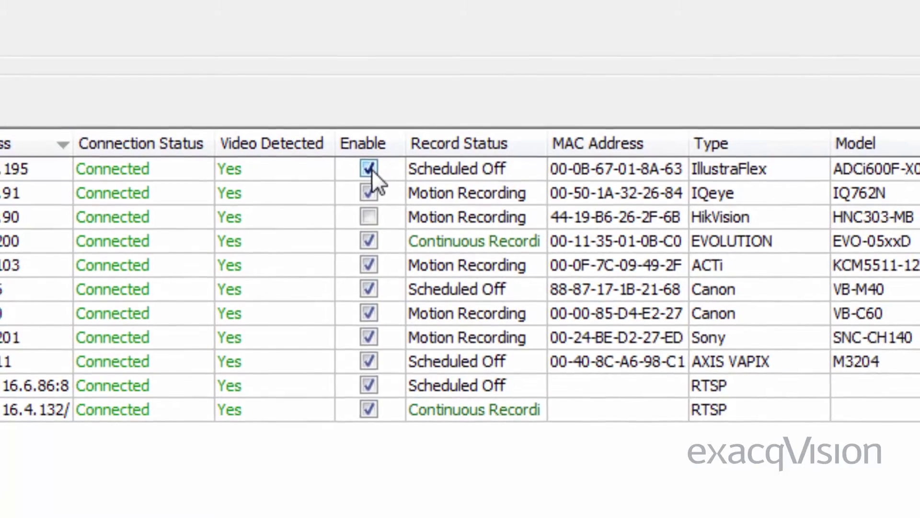
left_click(369, 220)
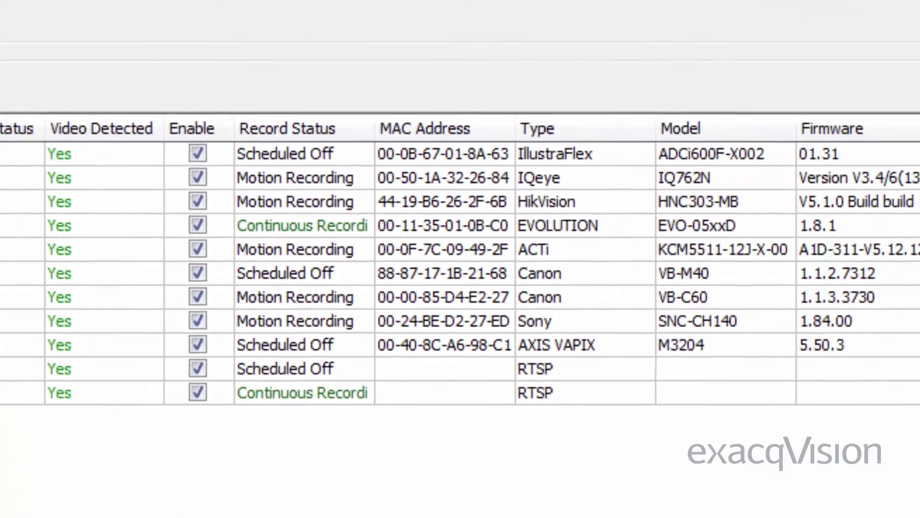
Keep the Illustra camera at 30 fps and JPEG, and change its quality from 7.
left_click(828, 145)
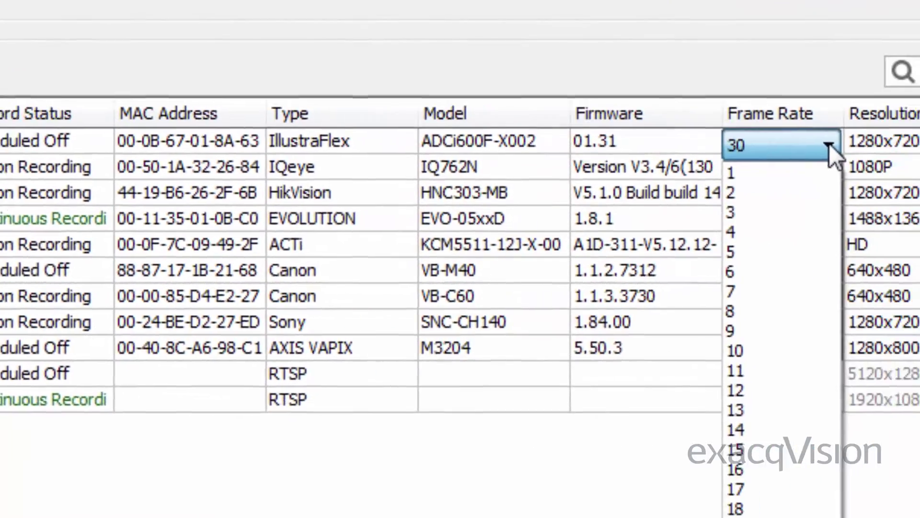
left_click(829, 143)
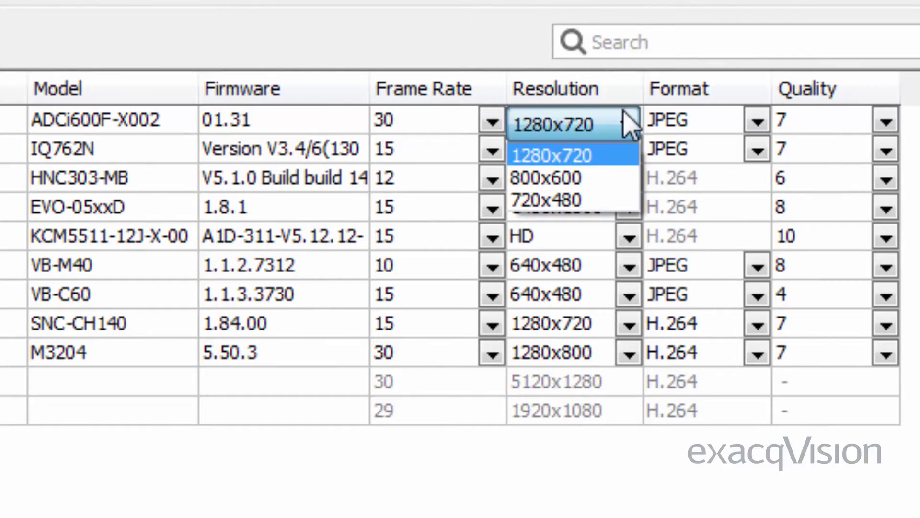
left_click(757, 124)
left_click(755, 125)
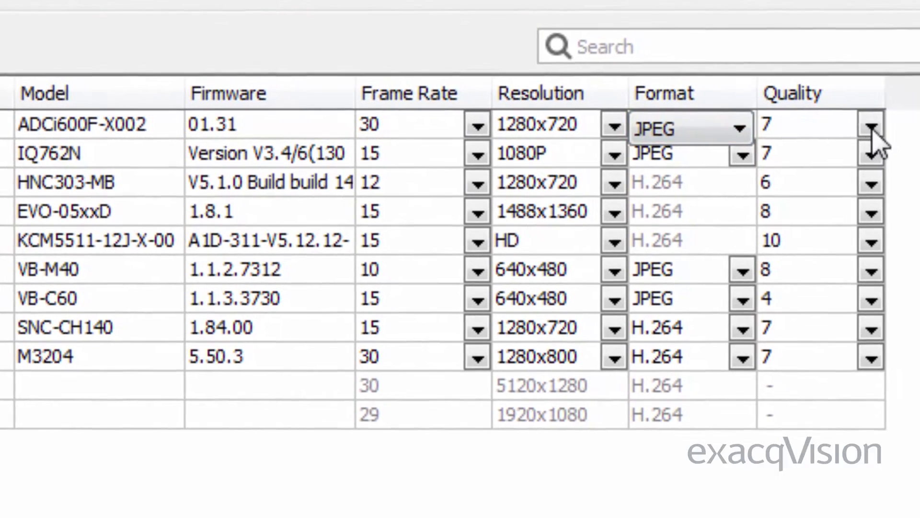
left_click(872, 127)
key("Up")
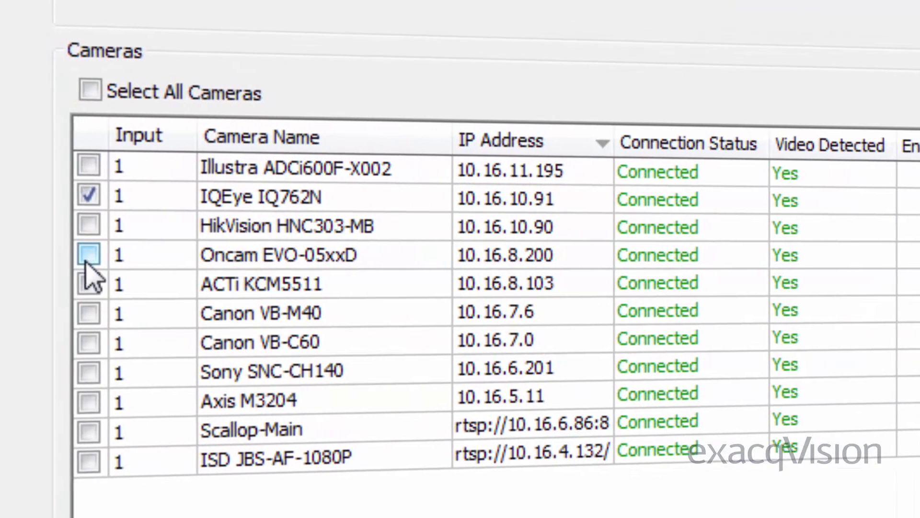
Mark the Oncam EVO-05xxD camera, then apply 10 fps, JPEG and quality 9 to all cameras.
left_click(89, 254)
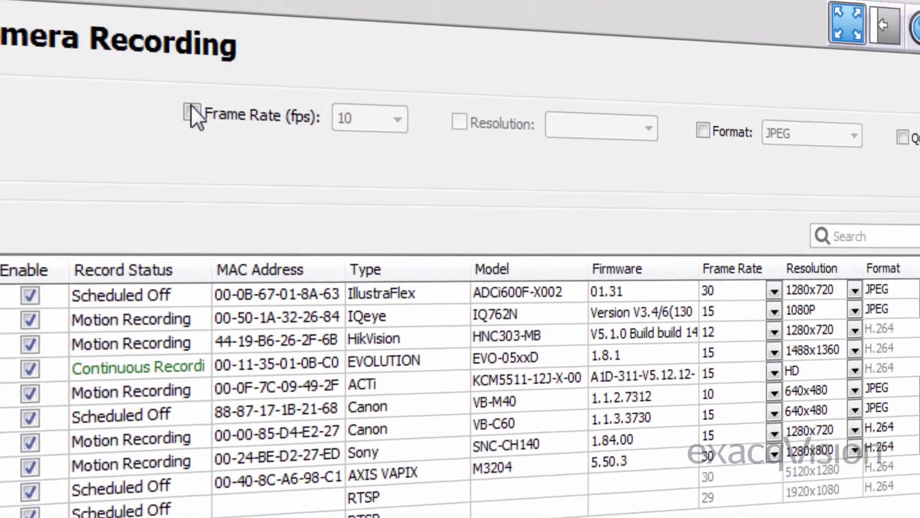
left_click(192, 111)
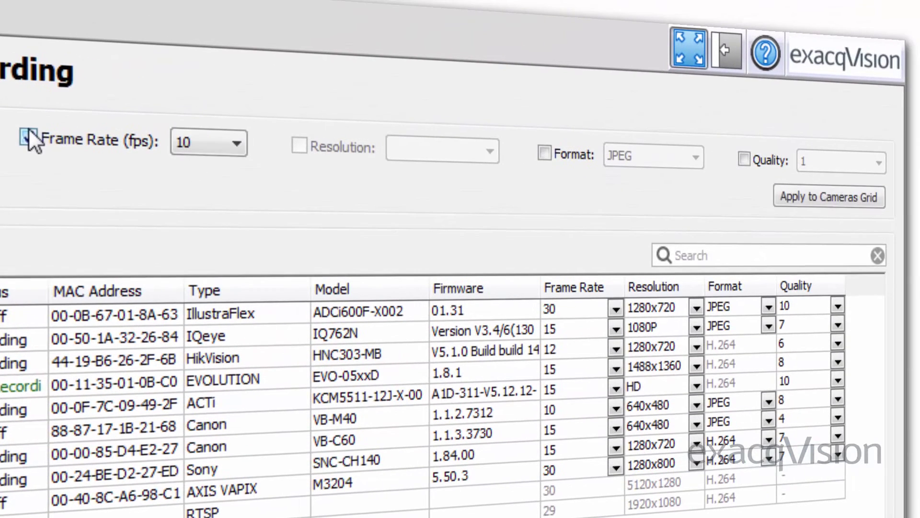
left_click(549, 154)
left_click(744, 160)
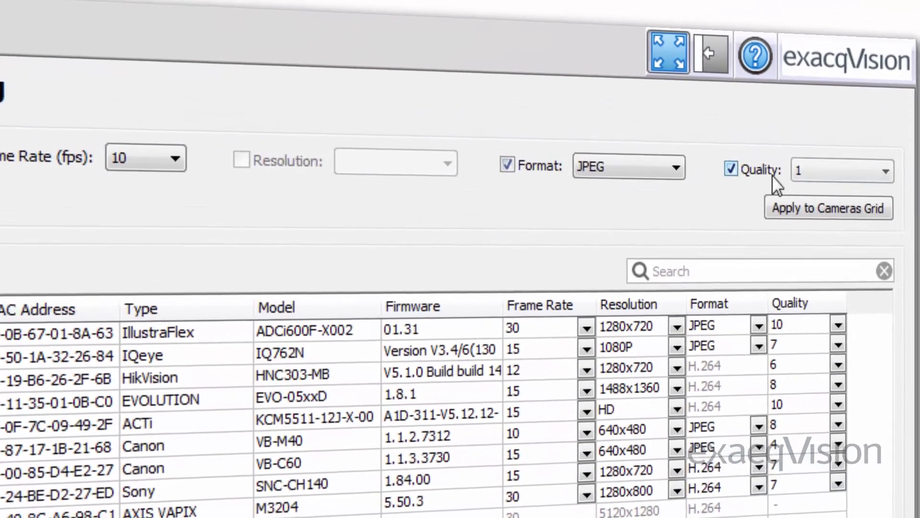
left_click(823, 161)
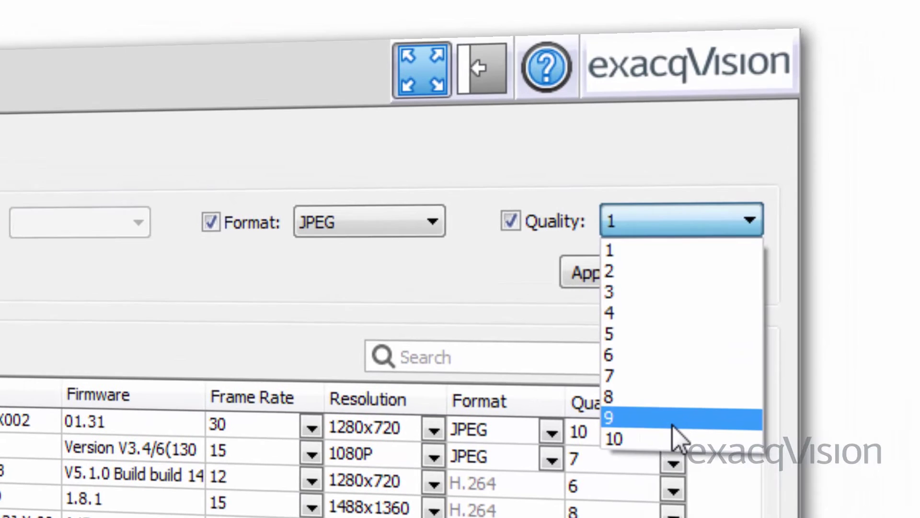
left_click(762, 356)
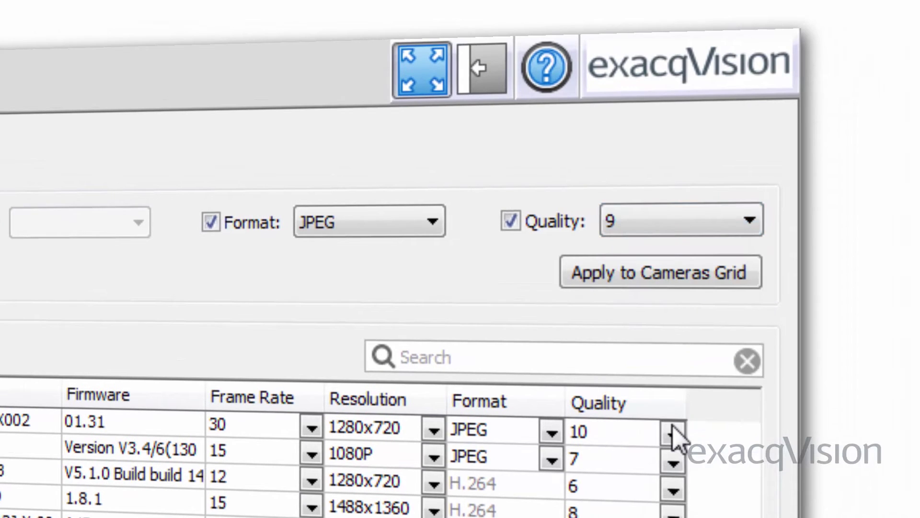
left_click(651, 276)
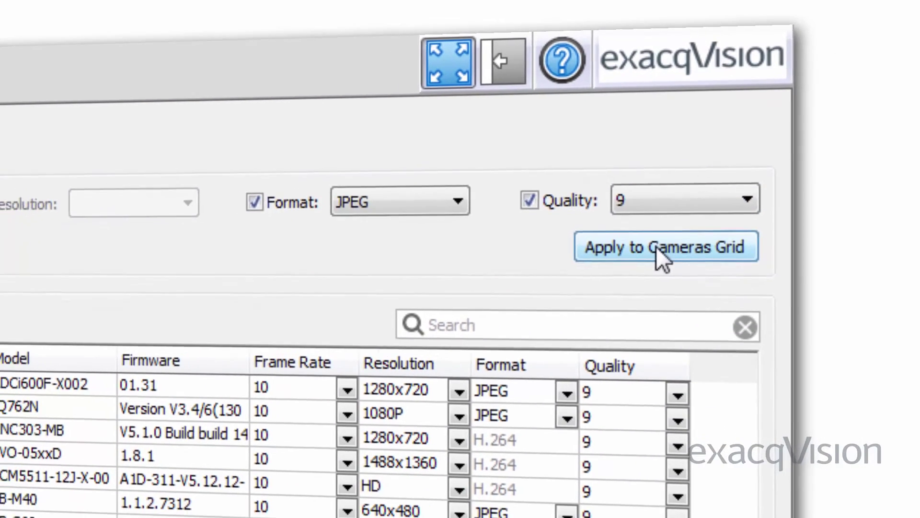